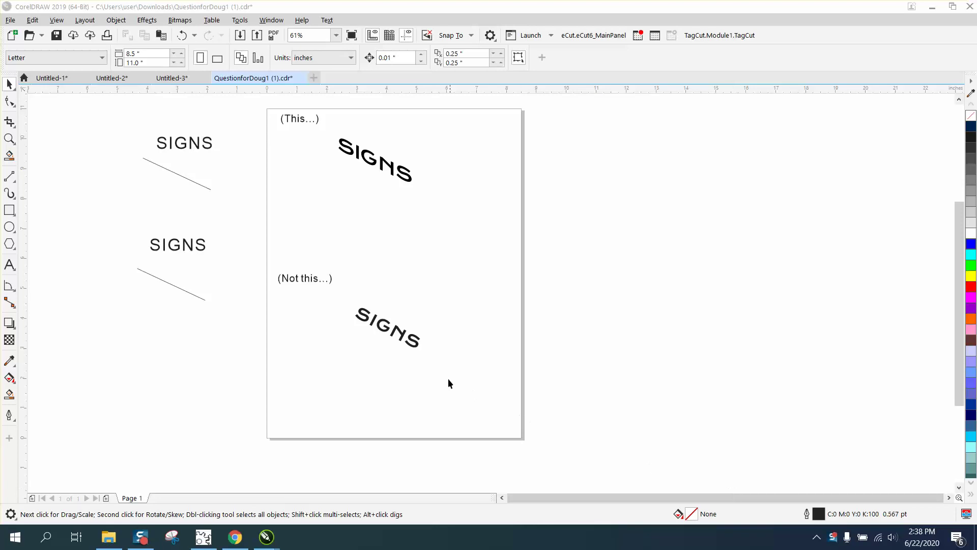
# Zoom in on the two SIGNS drafts and slant the top SIGNS sideways with its skew handle
pyautogui.click(9, 138)
pyautogui.moveTo(268, 131); pyautogui.dragTo(525, 378)
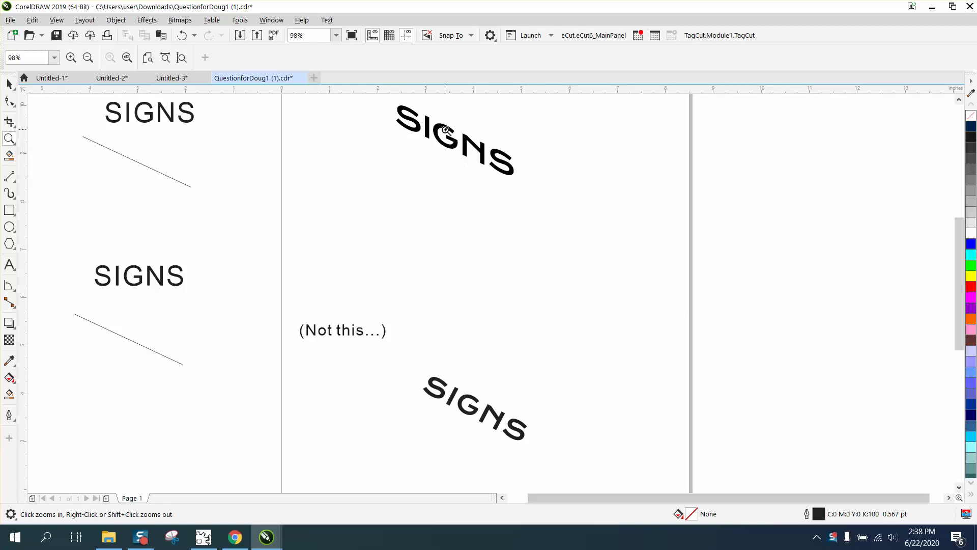
pyautogui.rightClick(594, 434)
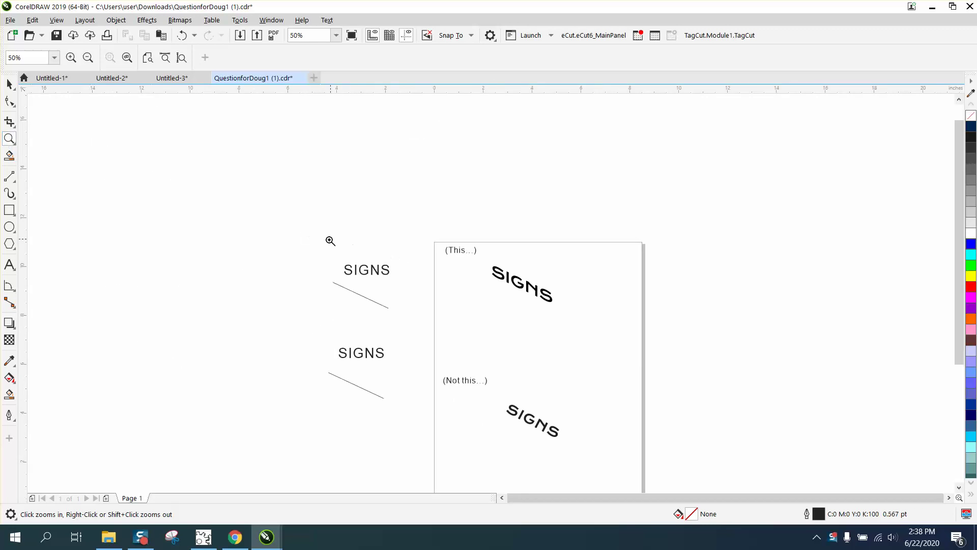
pyautogui.moveTo(328, 242); pyautogui.dragTo(509, 411)
pyautogui.click(9, 84)
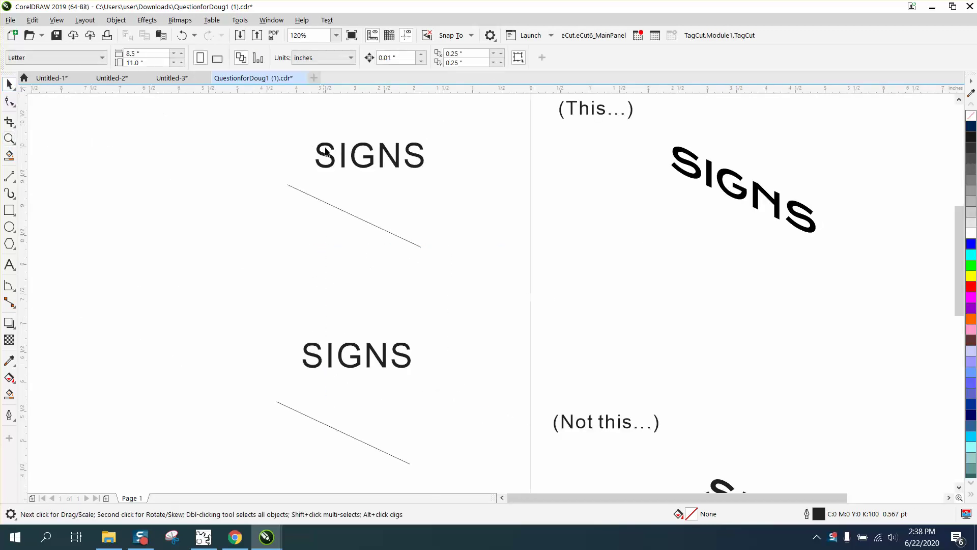
pyautogui.click(370, 158)
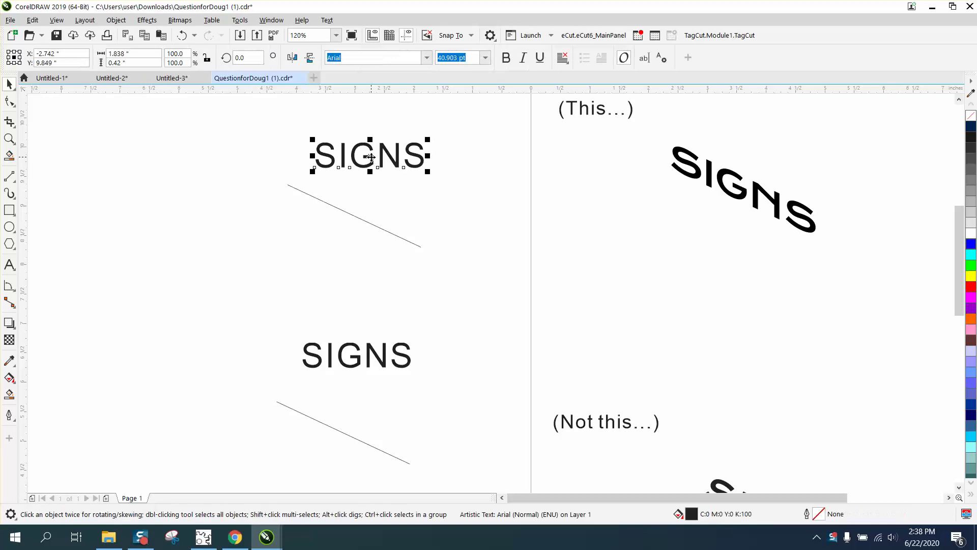
pyautogui.click(370, 157)
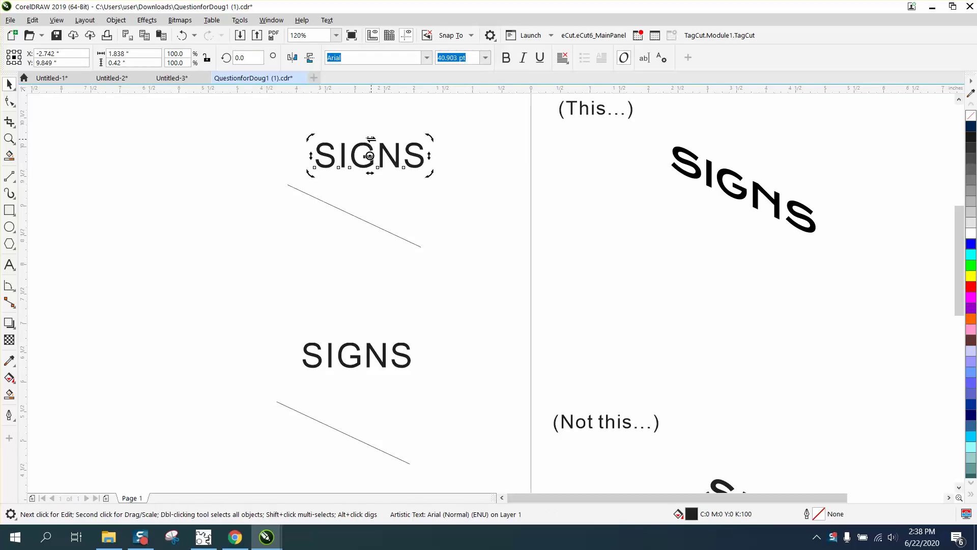
pyautogui.moveTo(371, 139); pyautogui.dragTo(348, 137)
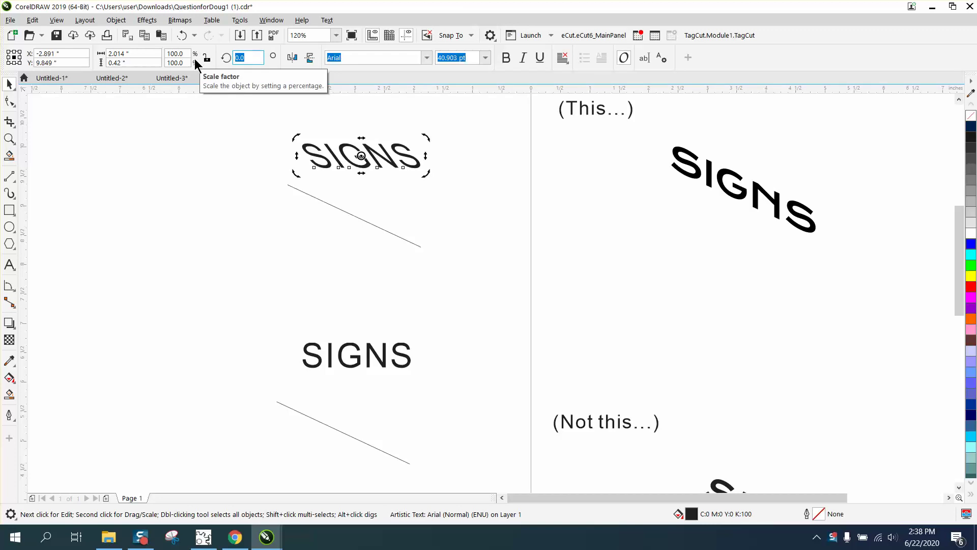
# Rotate the top SIGNS to 335° (360-25) and drag it down onto the diagonal line
pyautogui.write('360-25')
pyautogui.press('Return')
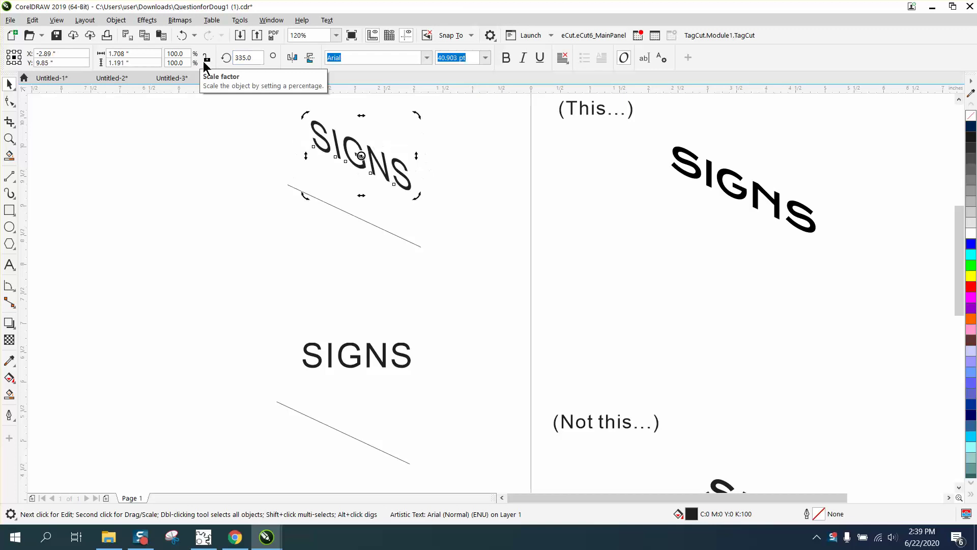
pyautogui.click(436, 205)
pyautogui.moveTo(373, 171); pyautogui.dragTo(370, 218)
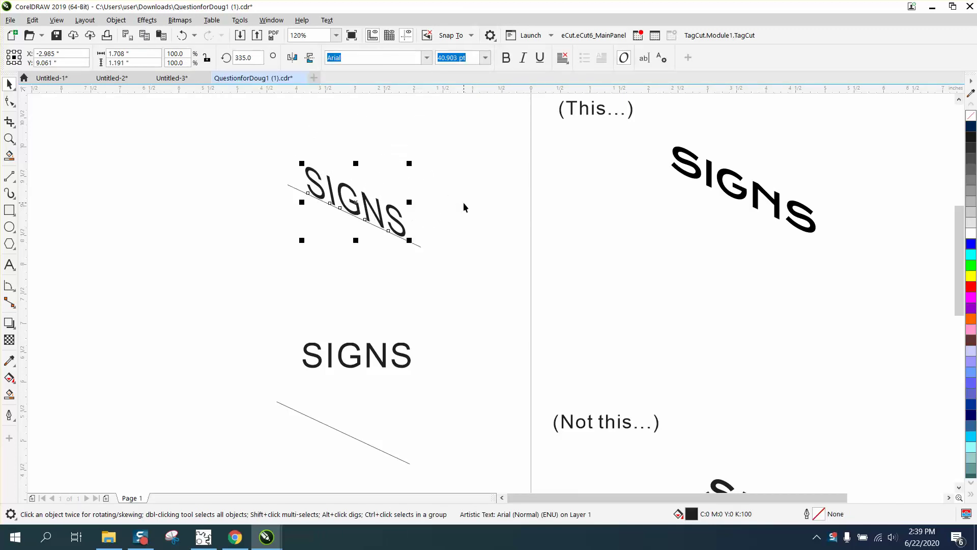
# Zoom in close on the slanted SIGNS and position a vertical guide across its letters
pyautogui.click(9, 139)
pyautogui.click(477, 275)
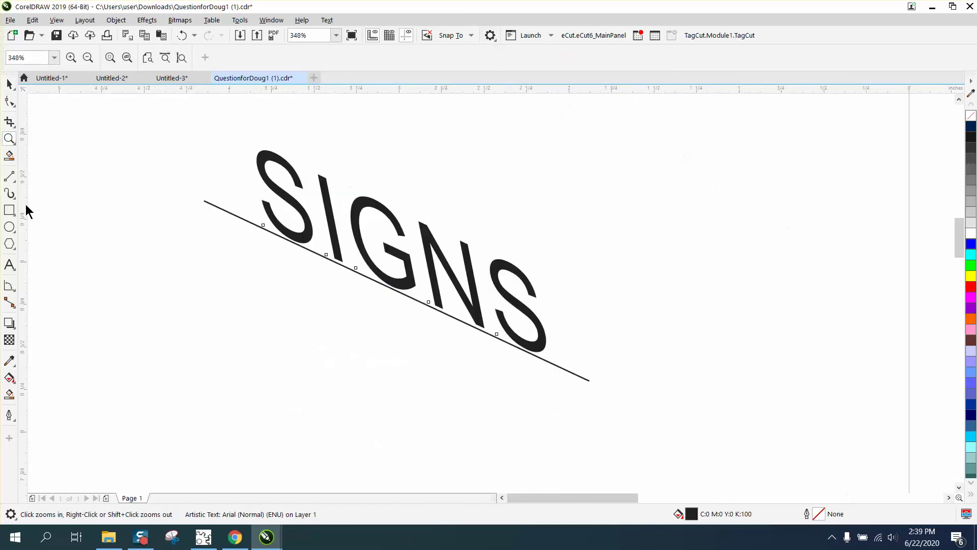
pyautogui.moveTo(333, 221); pyautogui.dragTo(335, 227)
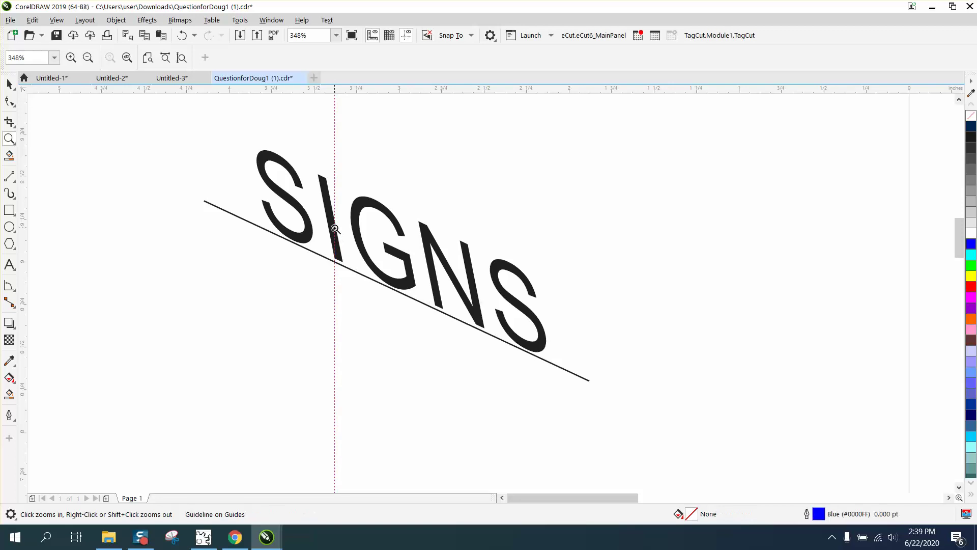
# Re-skew the top SIGNS letters to vertical and fine-tune its rotation to about 334.4°
pyautogui.click(10, 84)
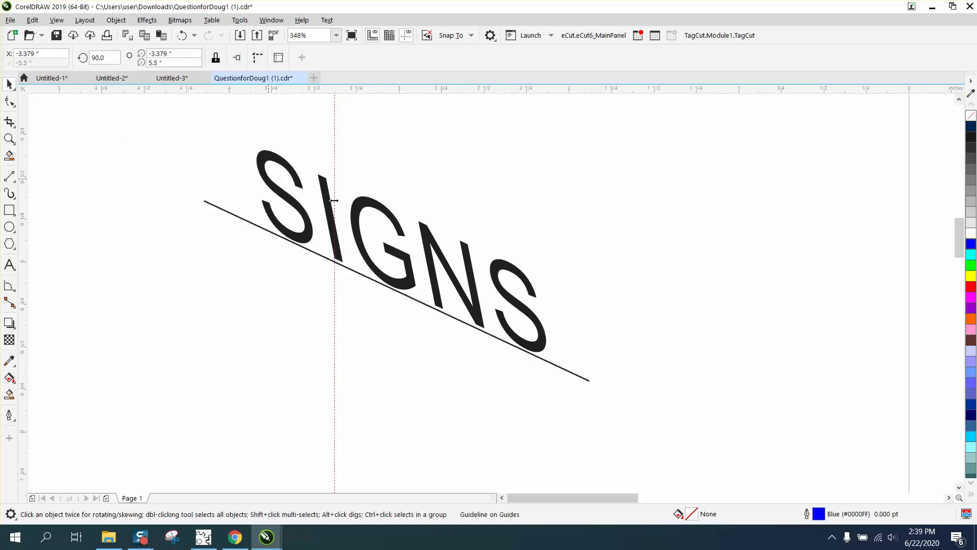
pyautogui.click(396, 224)
pyautogui.click(395, 222)
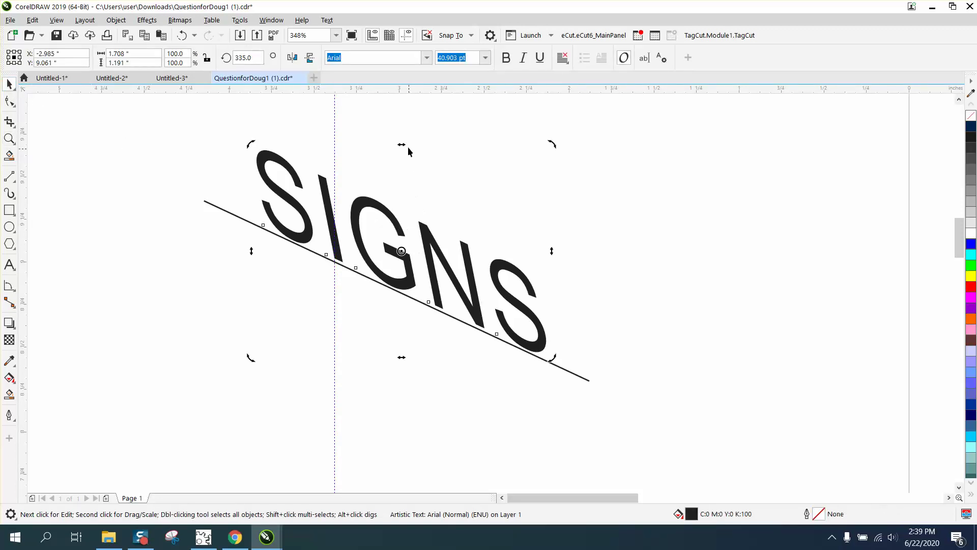
pyautogui.moveTo(403, 144); pyautogui.dragTo(445, 162)
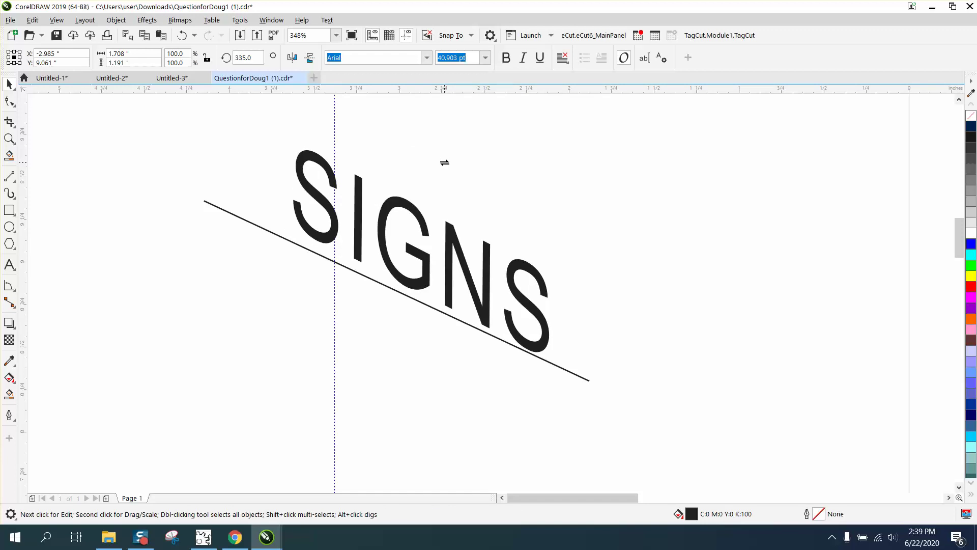
pyautogui.moveTo(445, 162); pyautogui.dragTo(443, 161)
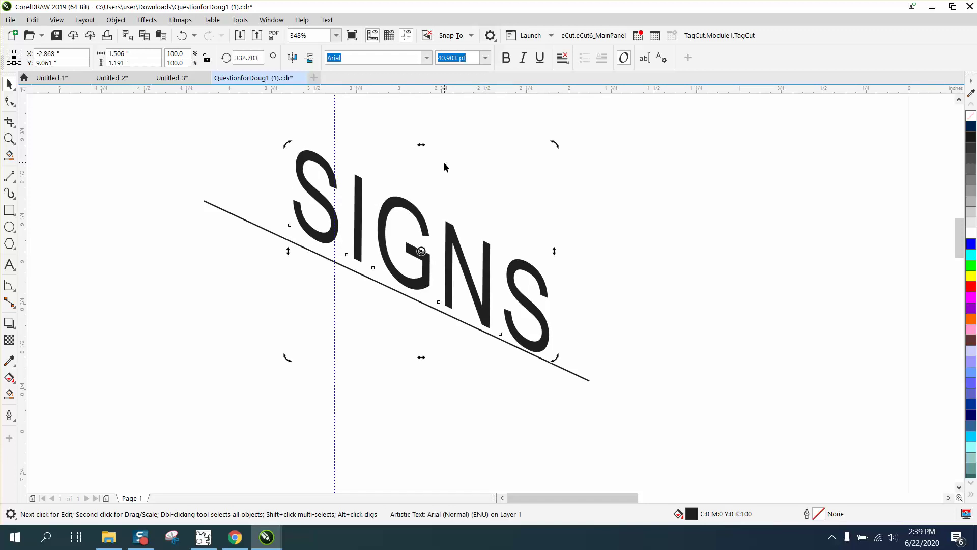
pyautogui.moveTo(555, 145); pyautogui.dragTo(553, 144)
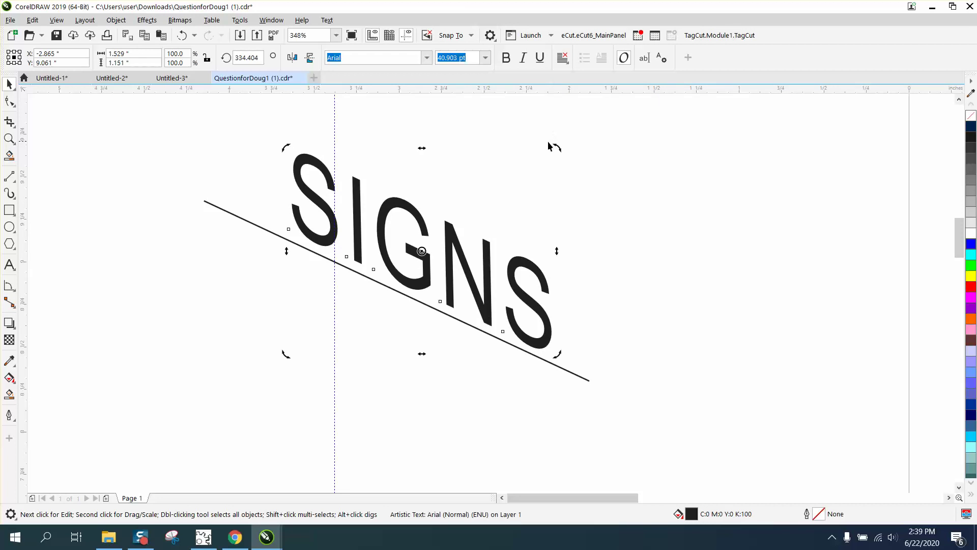
pyautogui.scroll(-5, 459, 166)
# Zoom in on the lower SIGNS and its line, and delete the vertical guide
pyautogui.click(9, 138)
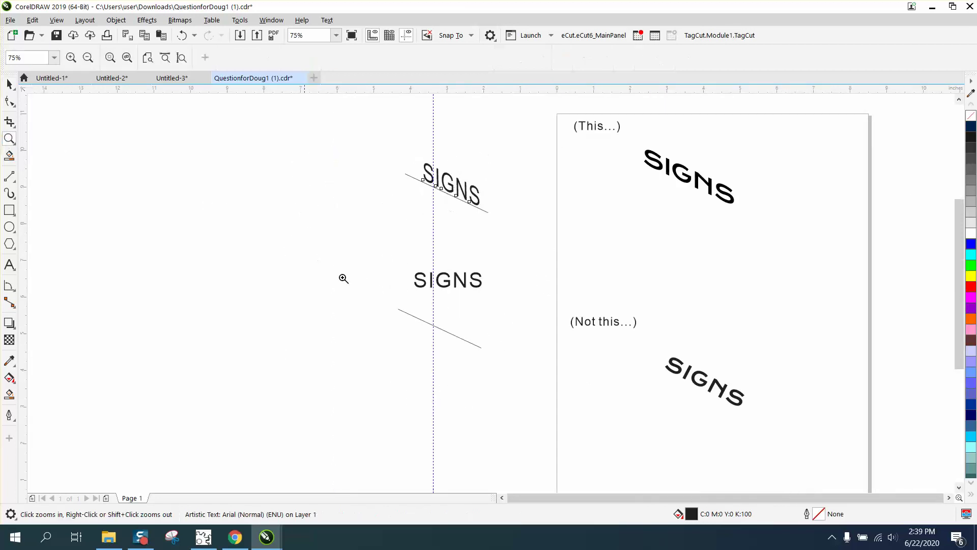
pyautogui.moveTo(380, 249); pyautogui.dragTo(602, 397)
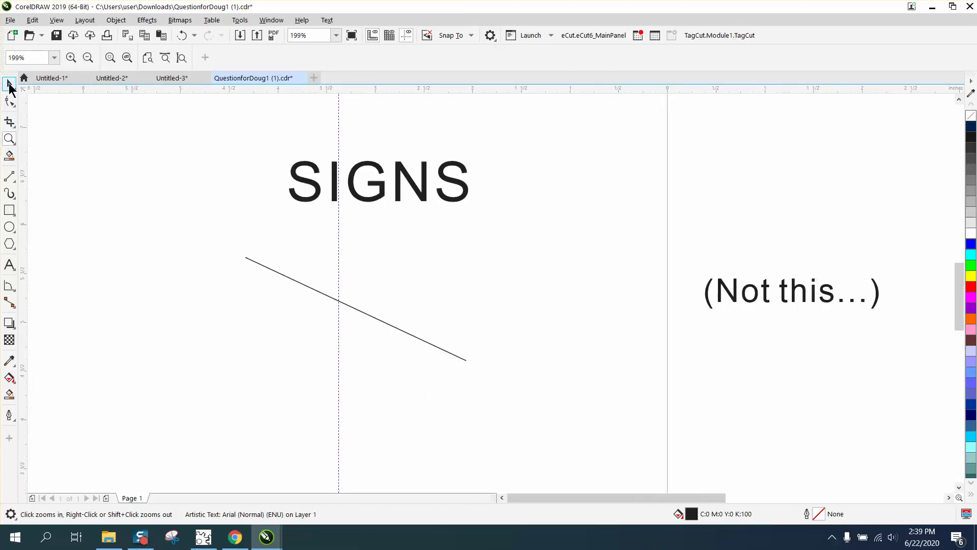
pyautogui.click(8, 84)
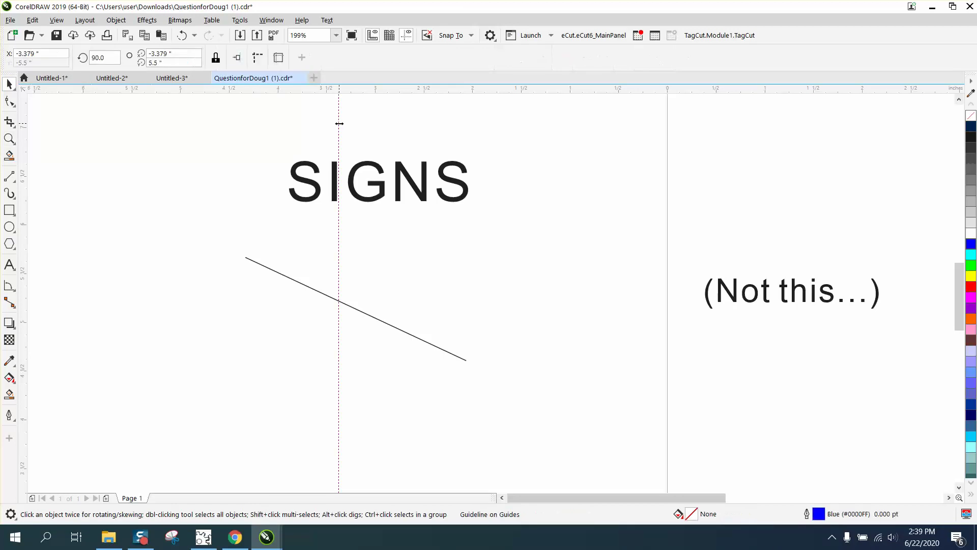
pyautogui.press('Escape')
# Fit the lower SIGNS text onto the diagonal line with Text > Fit Text to Path
pyautogui.click(379, 171)
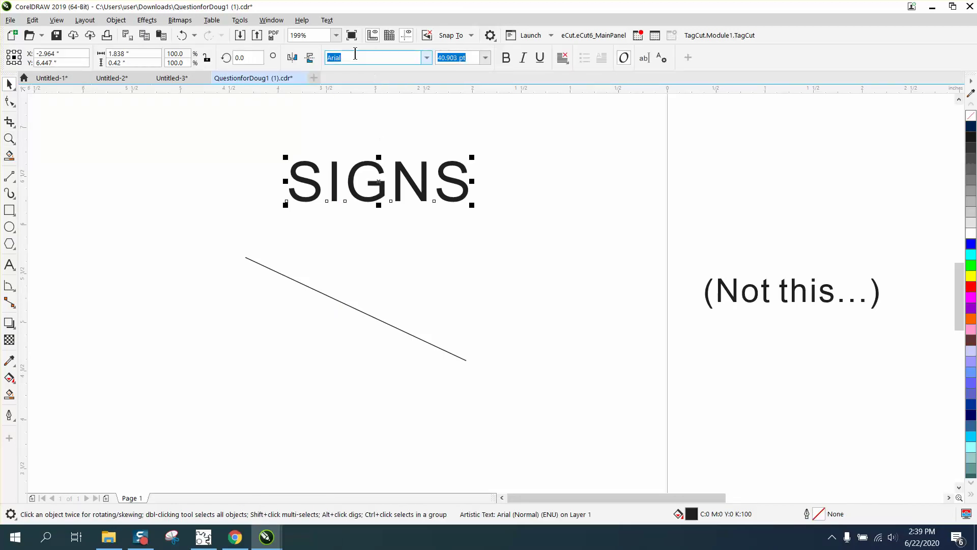
pyautogui.click(326, 21)
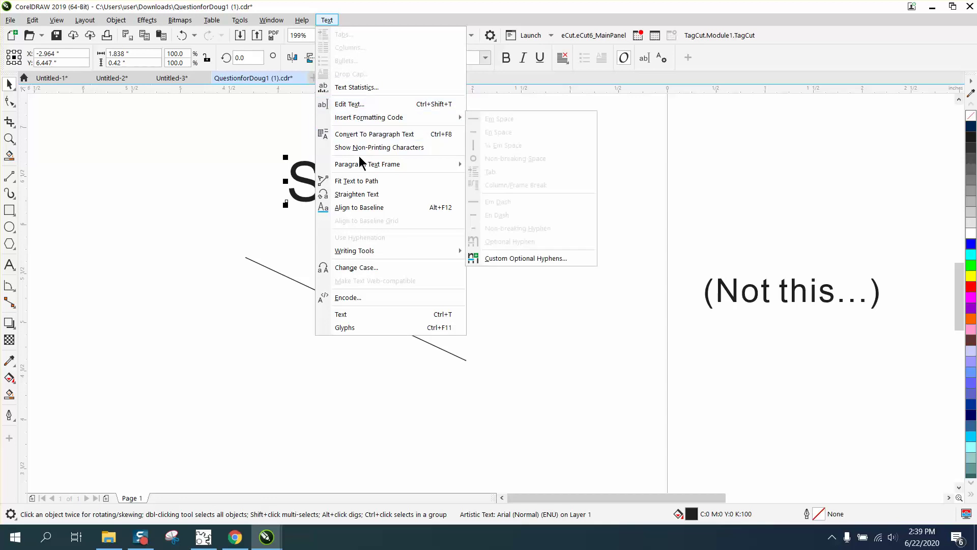
pyautogui.click(356, 181)
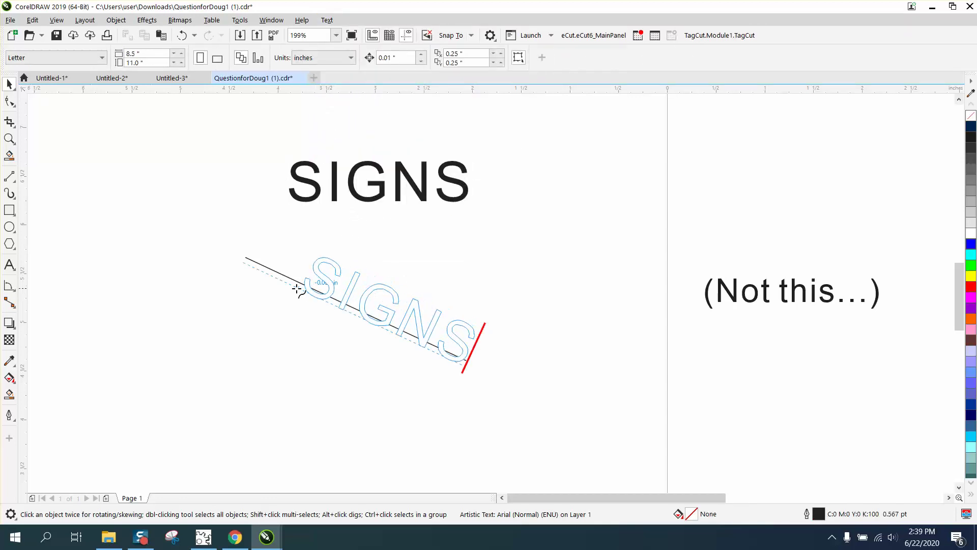
pyautogui.click(275, 273)
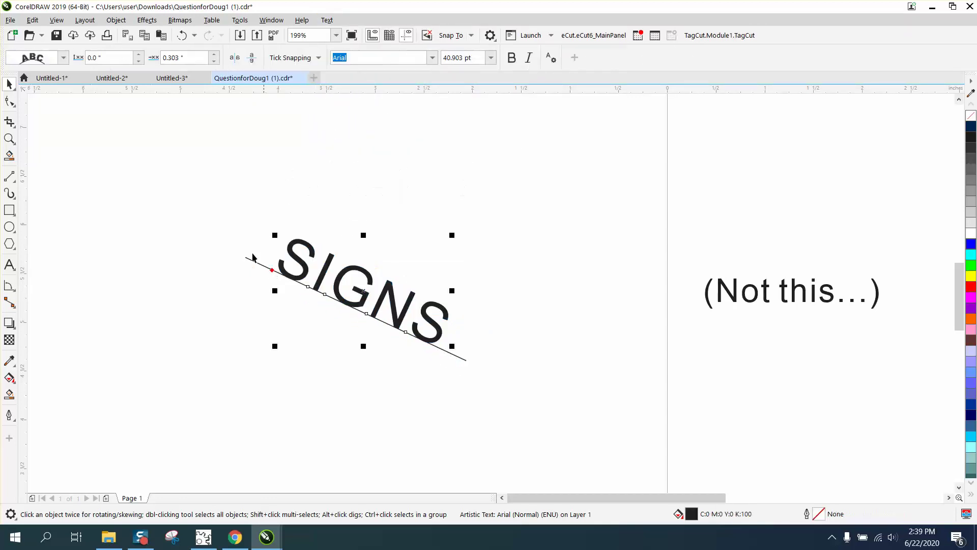
# Set the path text orientation to upright letters and add a vertical guide to check them
pyautogui.click(64, 58)
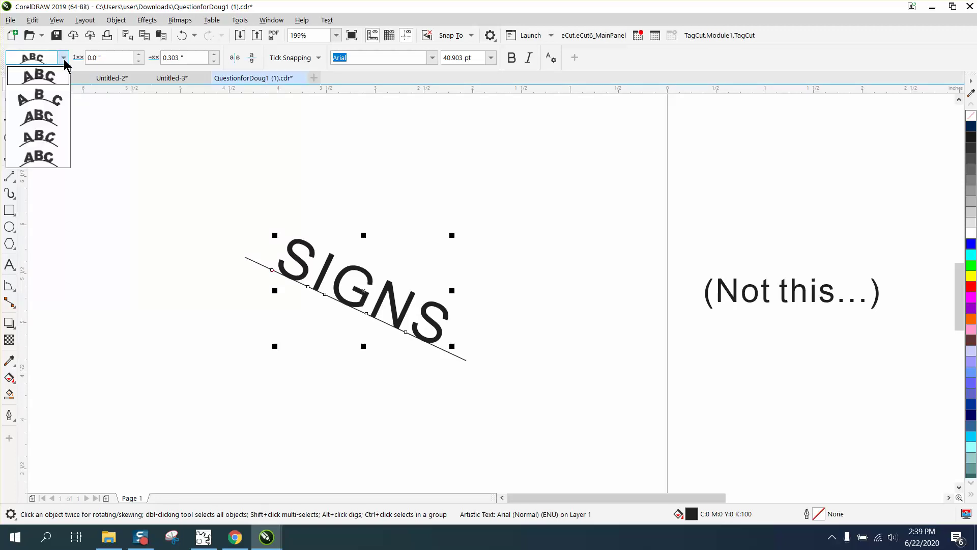
pyautogui.click(45, 120)
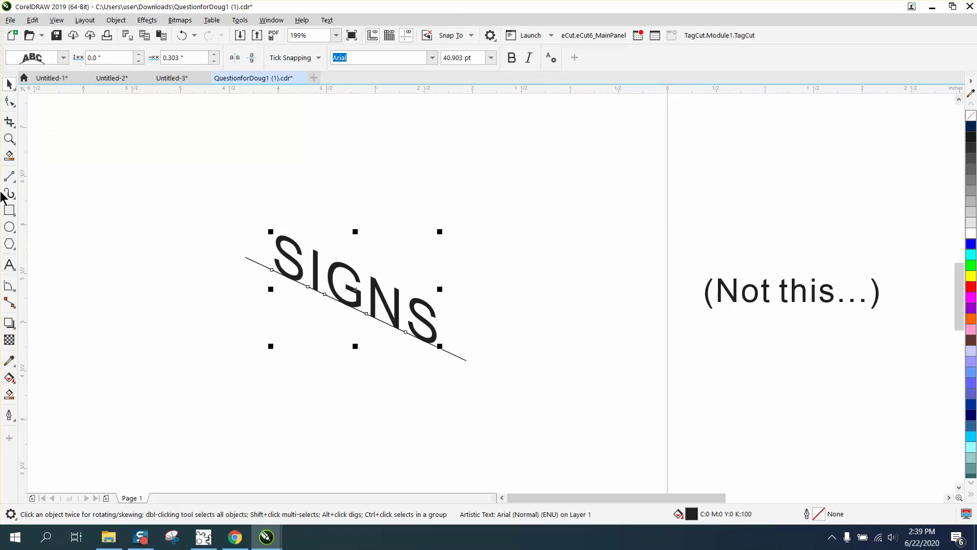
pyautogui.moveTo(22, 198); pyautogui.dragTo(135, 227)
pyautogui.click(9, 138)
pyautogui.moveTo(229, 209); pyautogui.dragTo(542, 404)
# Undo three times, removing the guide and taking SIGNS back off the diagonal line
pyautogui.click(9, 84)
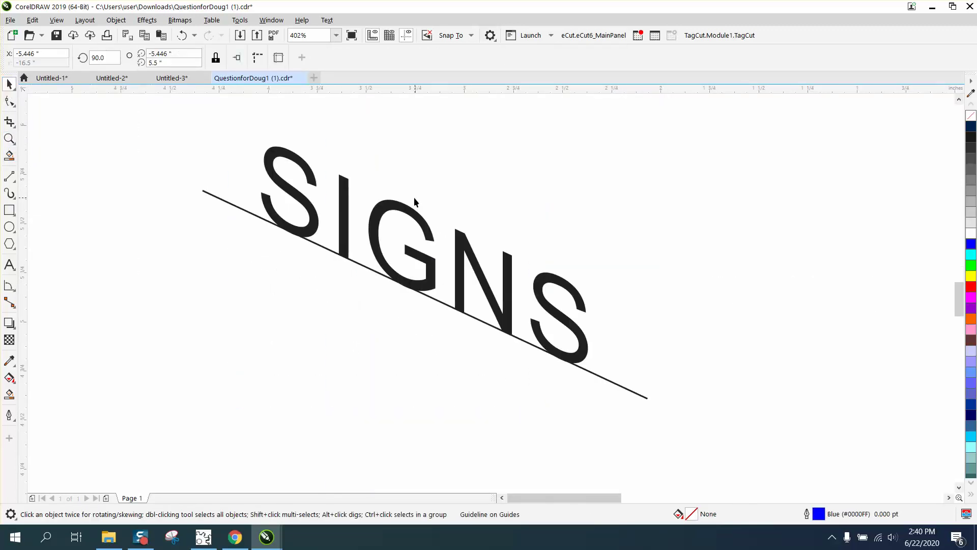
pyautogui.scroll(-4, 414, 197)
pyautogui.click(467, 250)
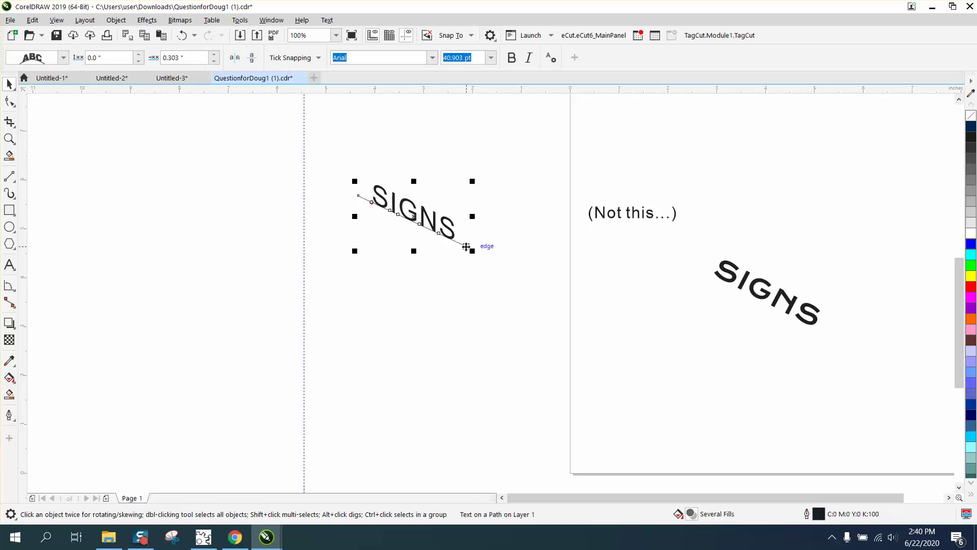
pyautogui.click(183, 36)
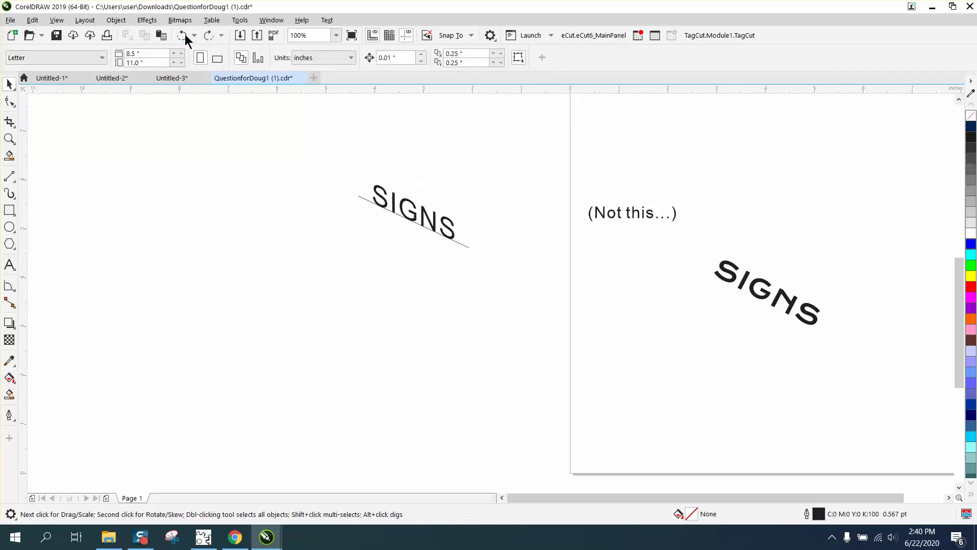
pyautogui.click(182, 35)
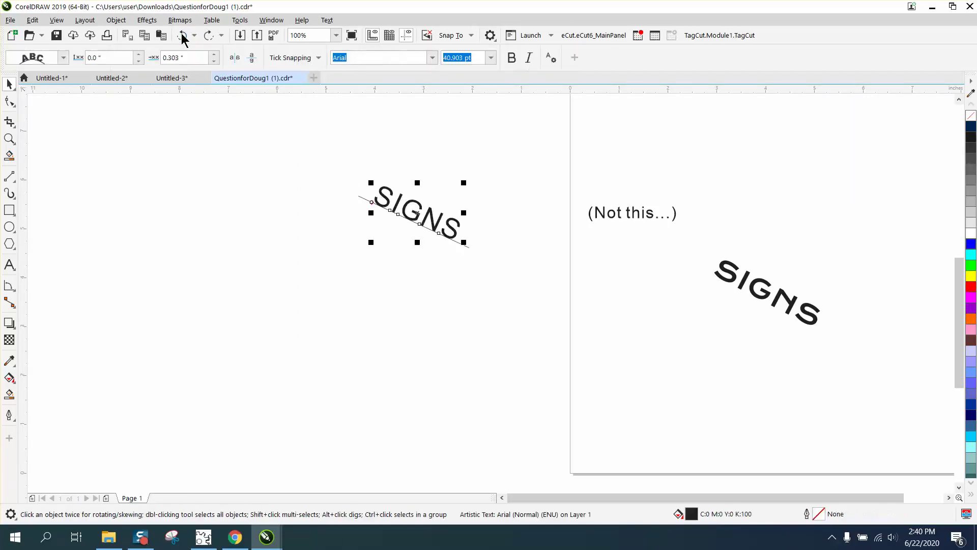
pyautogui.click(183, 34)
# Apply Reverse Subpaths to the diagonal line's start node, then drag SIGNS down just above the line
pyautogui.click(428, 230)
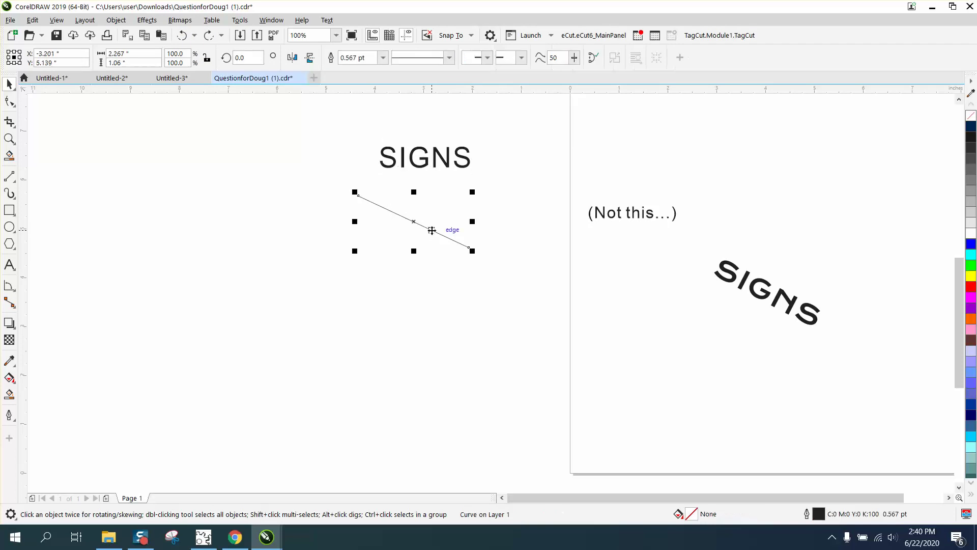
pyautogui.click(10, 102)
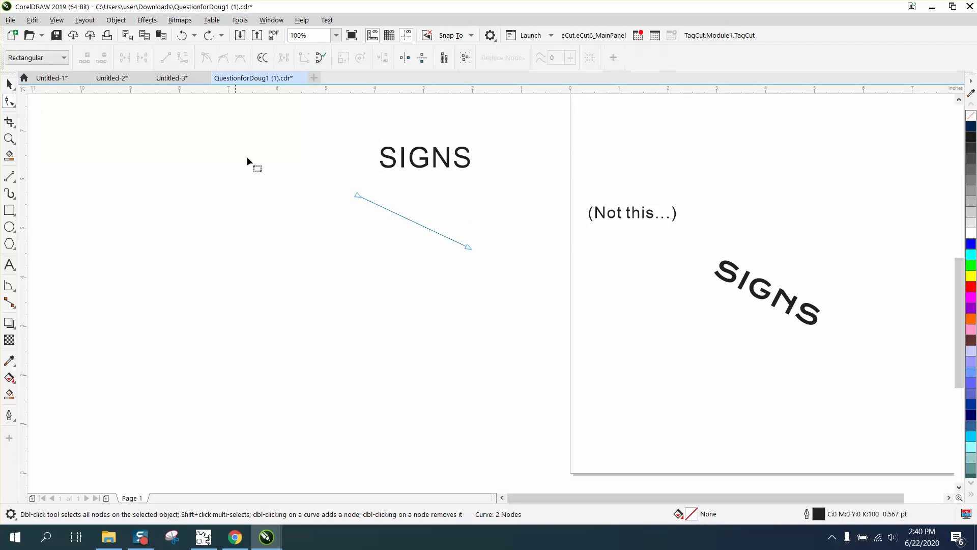
pyautogui.moveTo(343, 184); pyautogui.dragTo(374, 212)
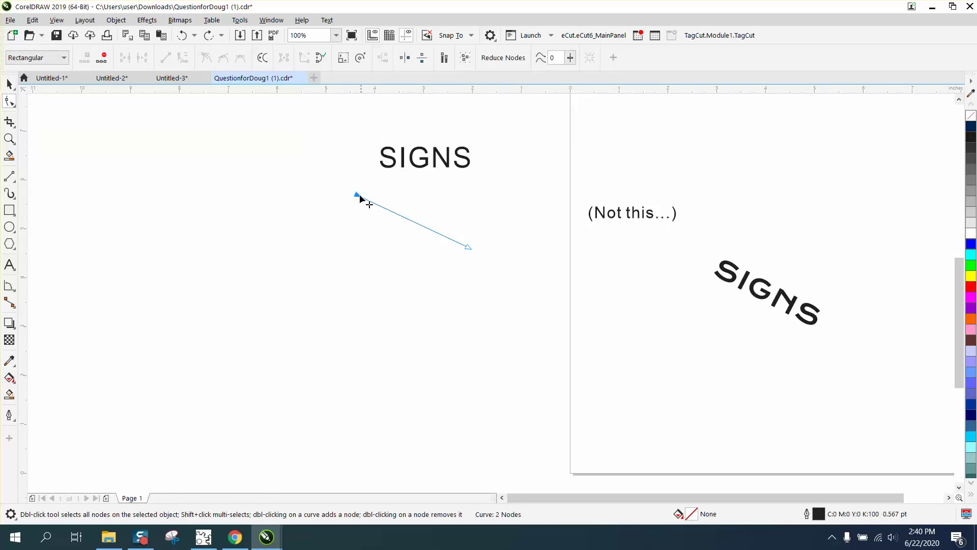
pyautogui.rightClick(360, 197)
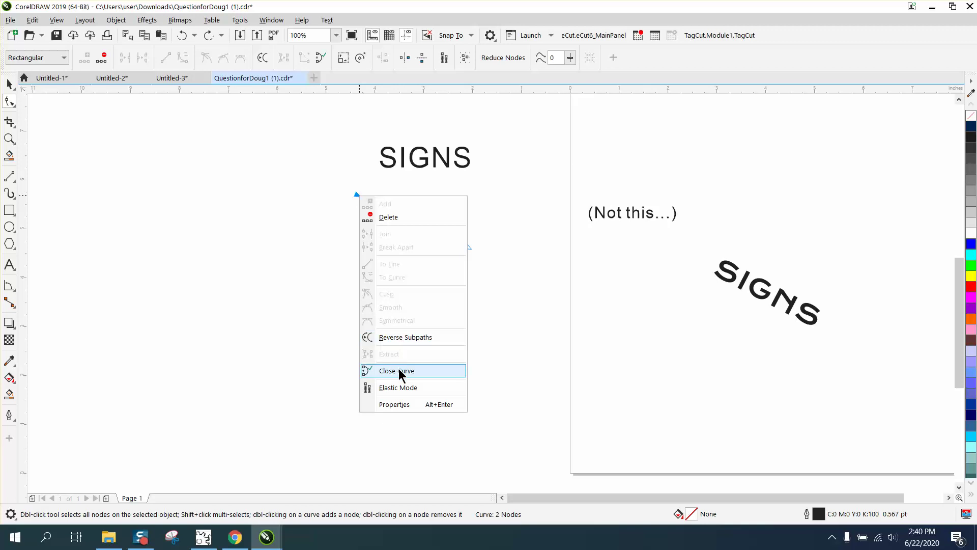
pyautogui.click(413, 335)
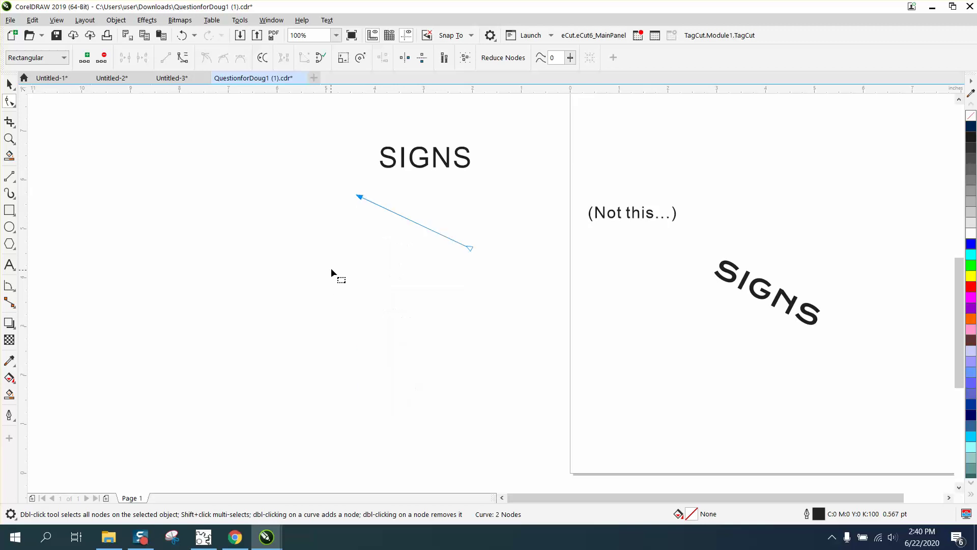
pyautogui.click(9, 83)
pyautogui.moveTo(426, 168); pyautogui.dragTo(421, 193)
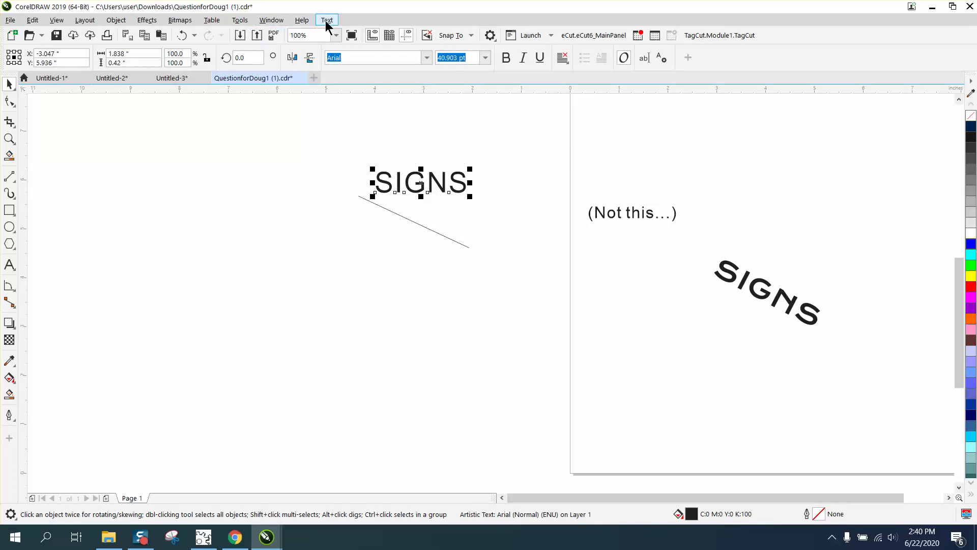
pyautogui.click(327, 21)
pyautogui.click(357, 181)
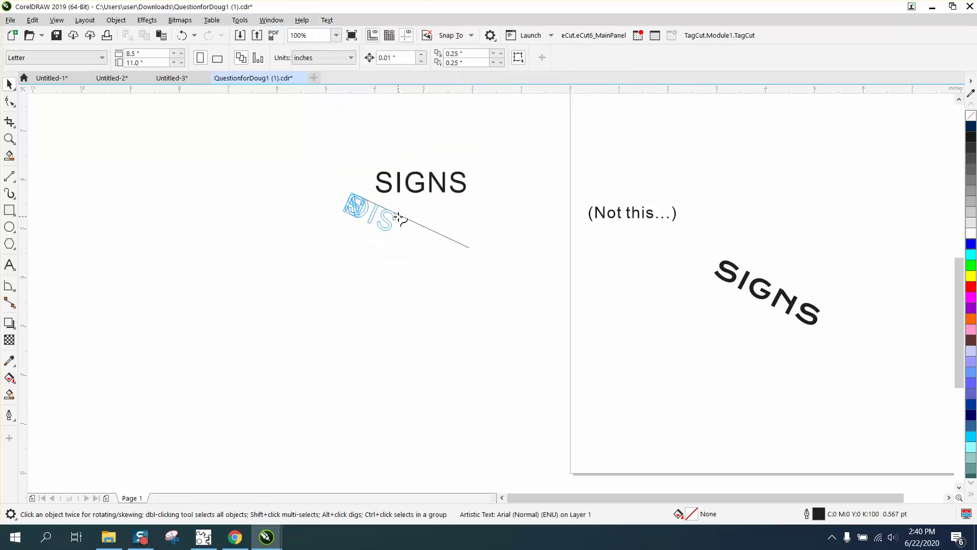
pyautogui.click(456, 246)
pyautogui.click(237, 57)
pyautogui.click(237, 58)
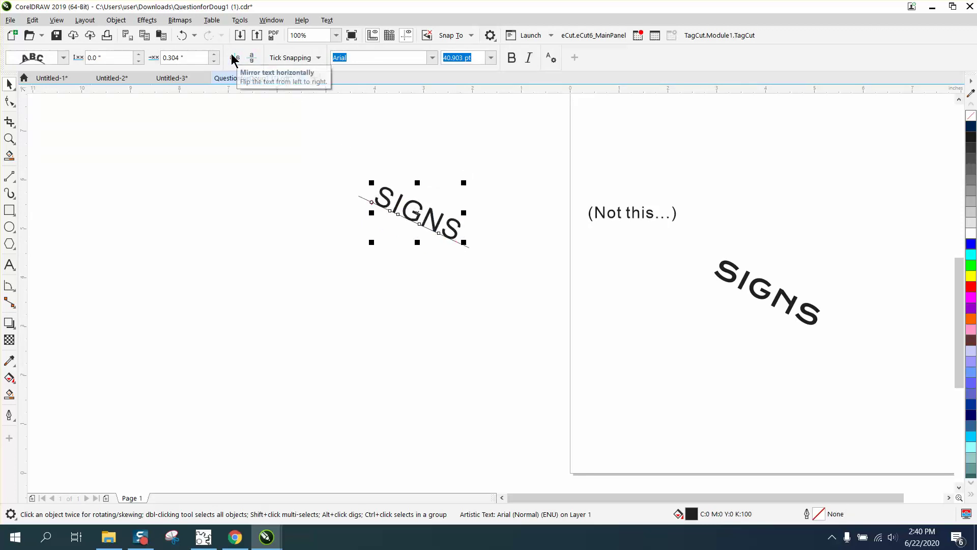
pyautogui.click(63, 58)
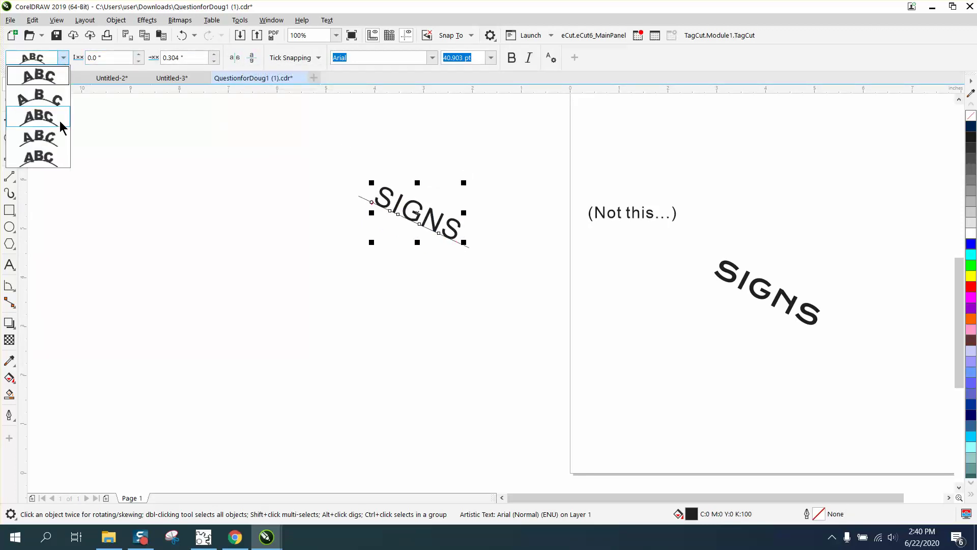
pyautogui.click(54, 123)
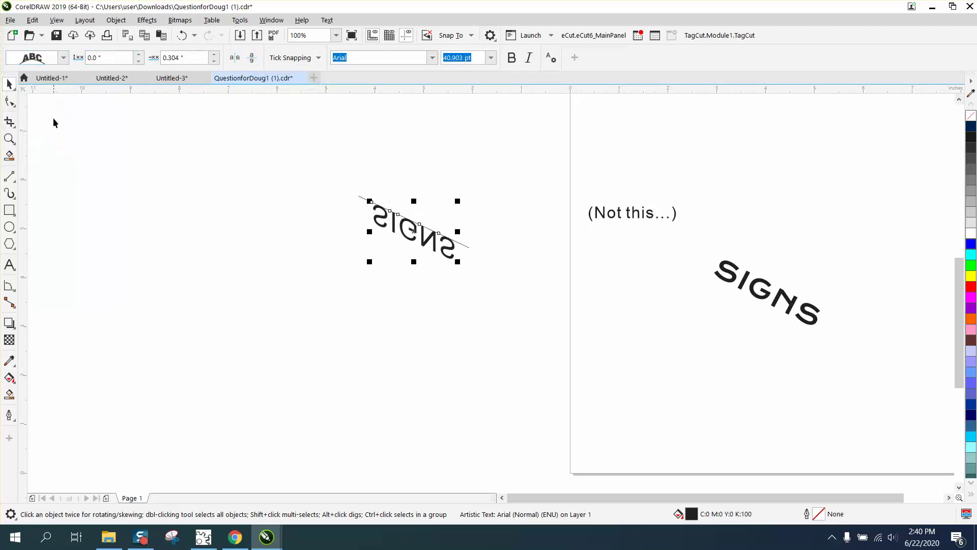
pyautogui.click(251, 58)
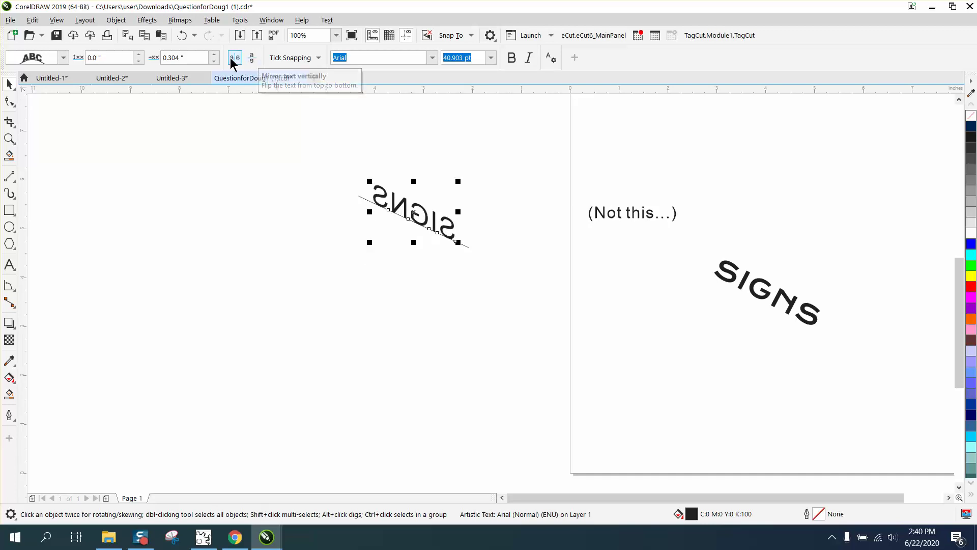
pyautogui.click(234, 58)
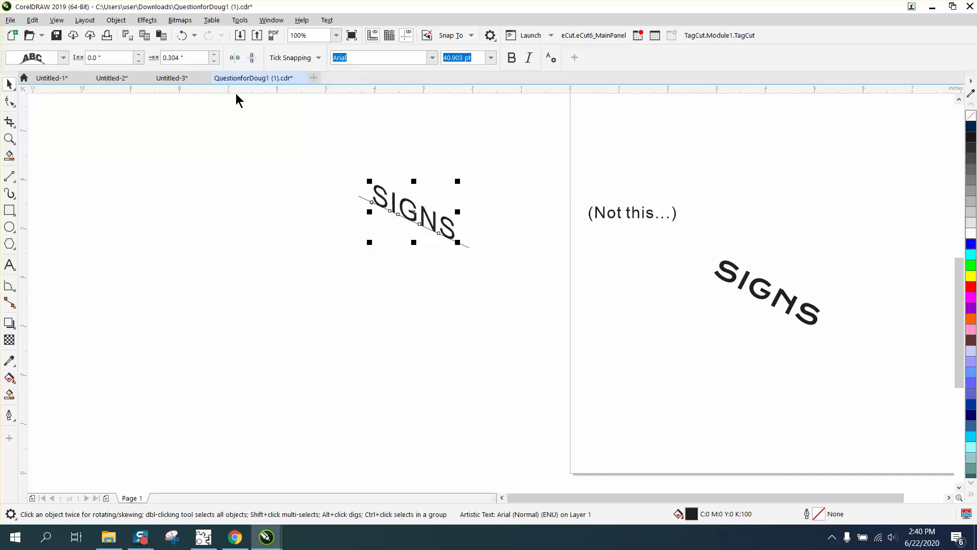
pyautogui.click(184, 36)
pyautogui.click(183, 35)
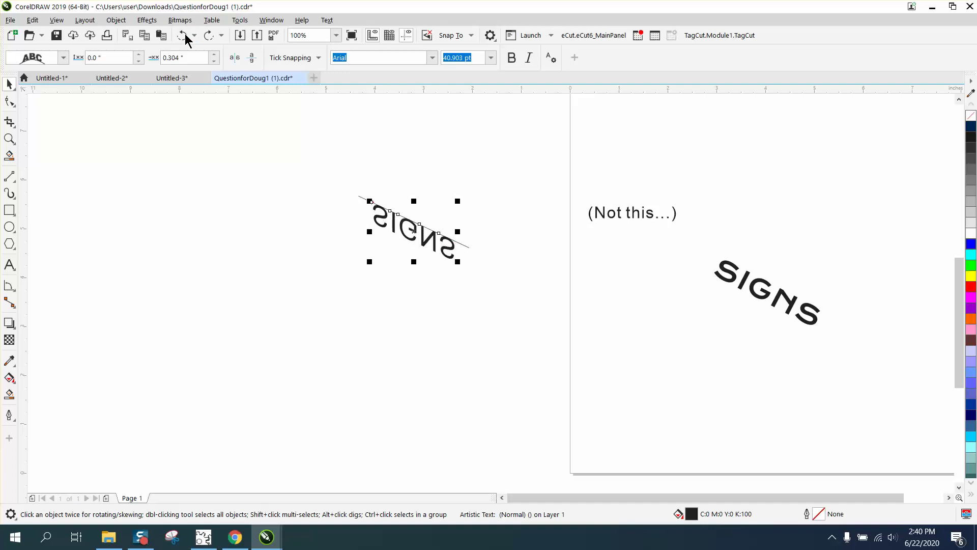
pyautogui.click(182, 35)
pyautogui.click(182, 35)
pyautogui.click(184, 34)
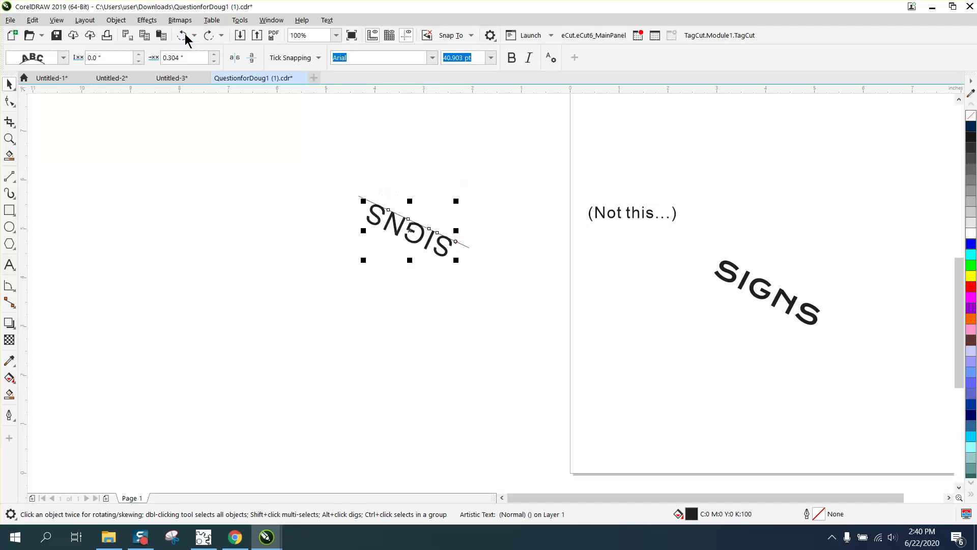
pyautogui.click(184, 35)
# Reverse the diagonal line's direction with Reverse Subpaths on its start node
pyautogui.click(406, 219)
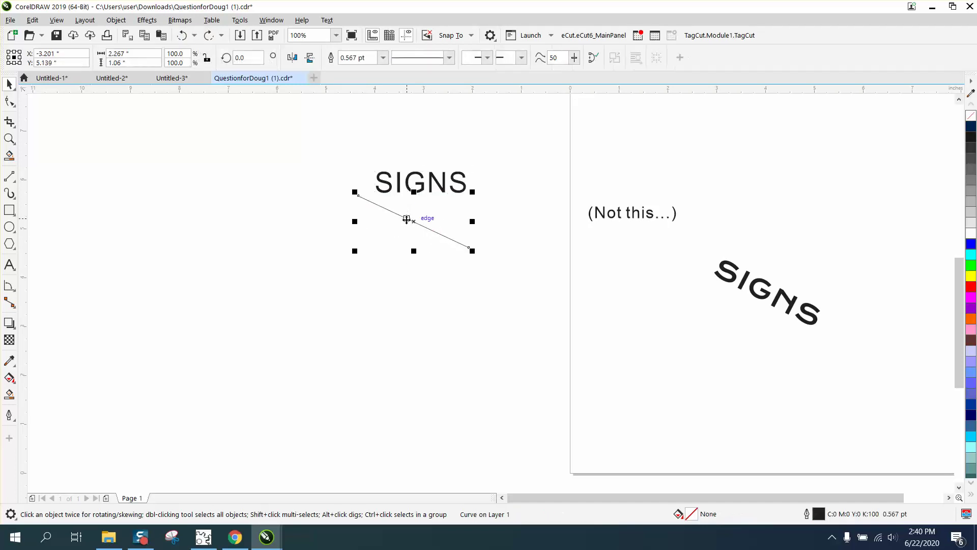
pyautogui.click(9, 102)
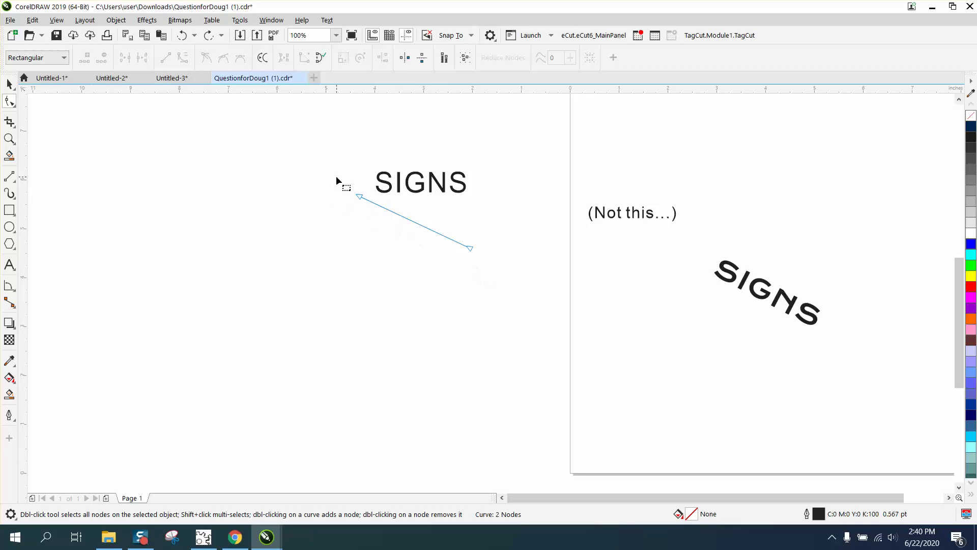
pyautogui.click(359, 197)
pyautogui.rightClick(360, 199)
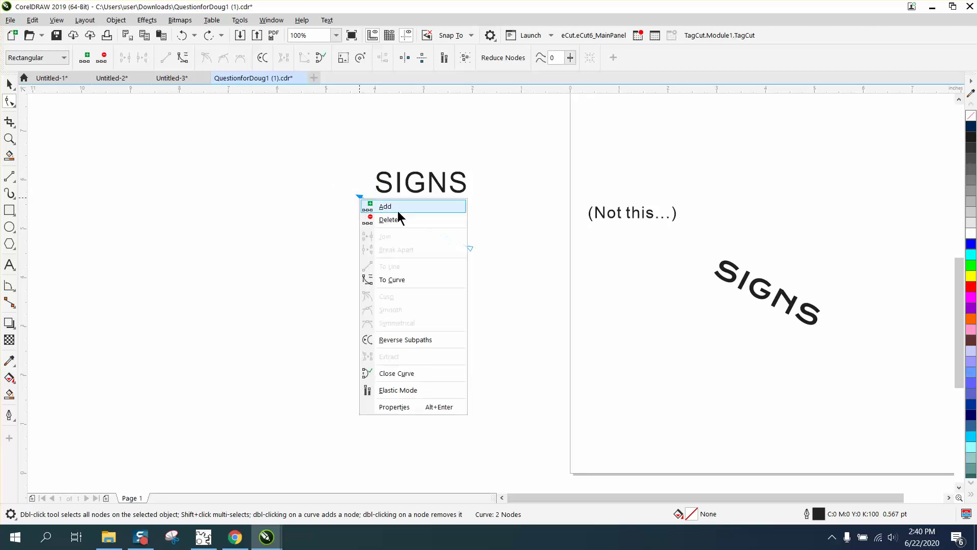
pyautogui.click(404, 340)
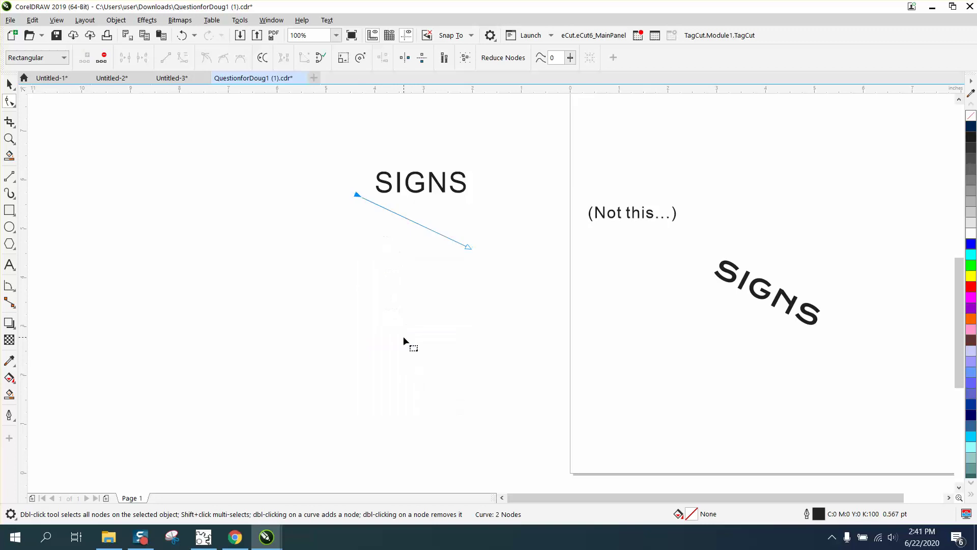
# Fit the word SIGNS onto the reversed diagonal line using Text > Fit Text to Path
pyautogui.click(10, 83)
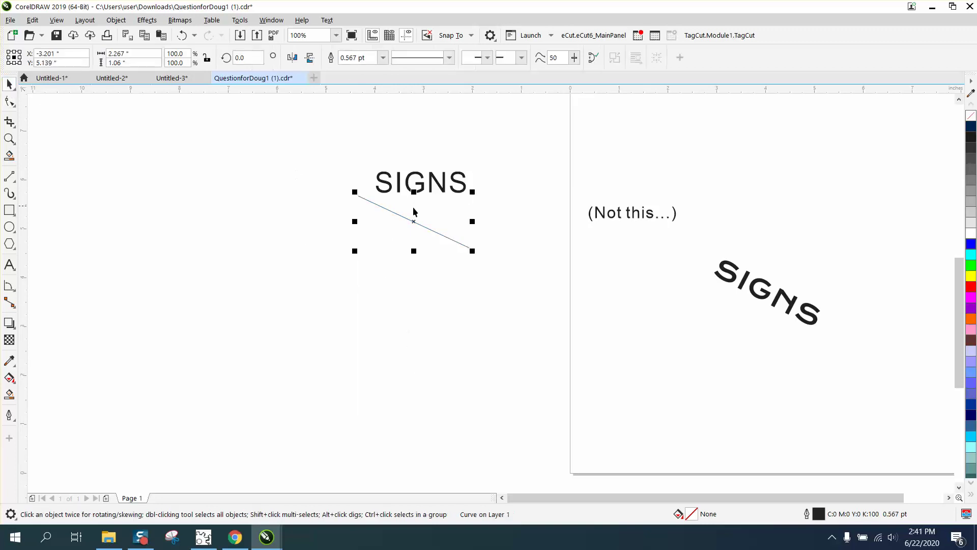
pyautogui.click(442, 192)
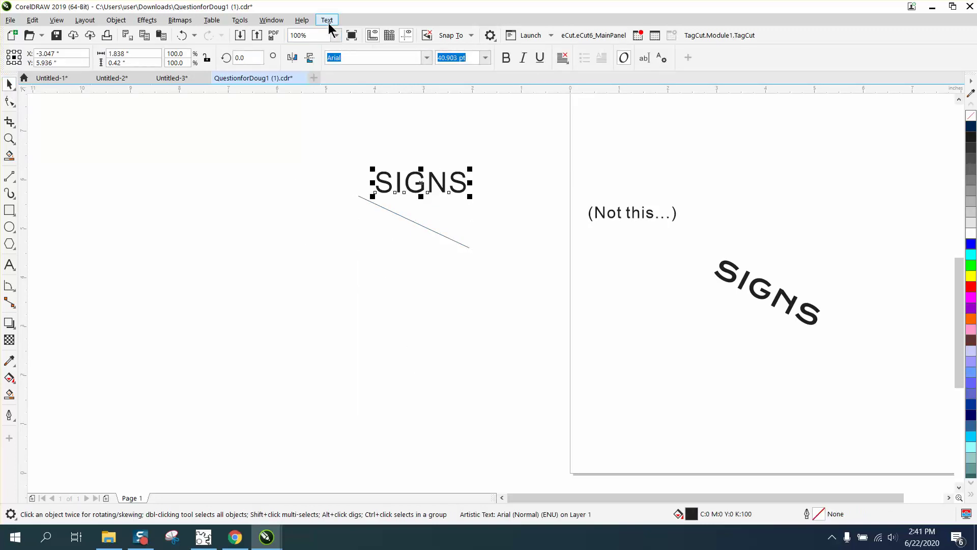
pyautogui.click(327, 20)
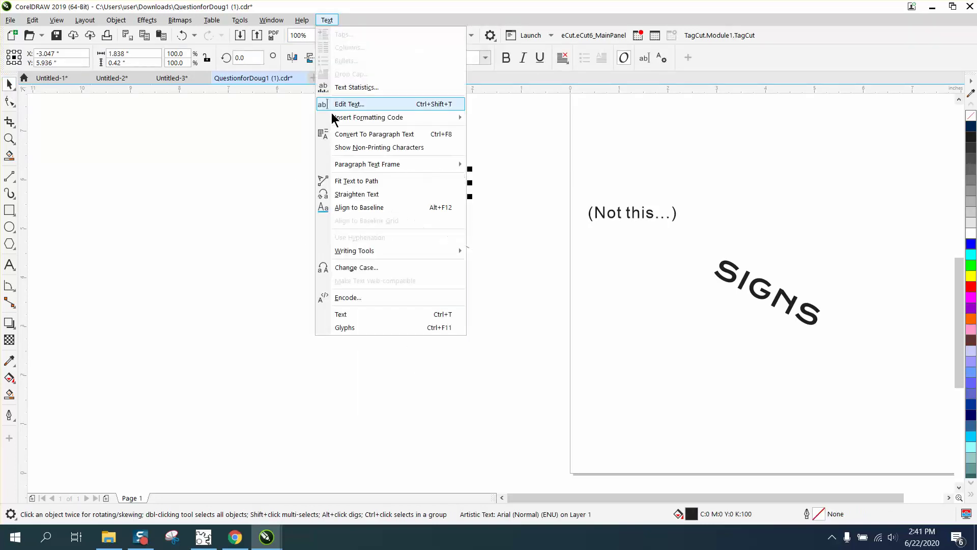
pyautogui.click(353, 181)
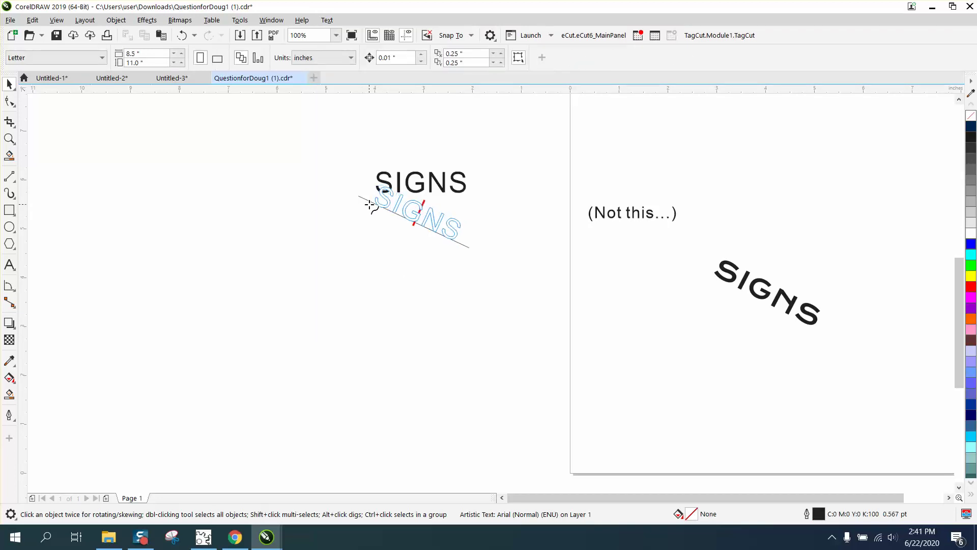
pyautogui.click(370, 204)
pyautogui.click(64, 57)
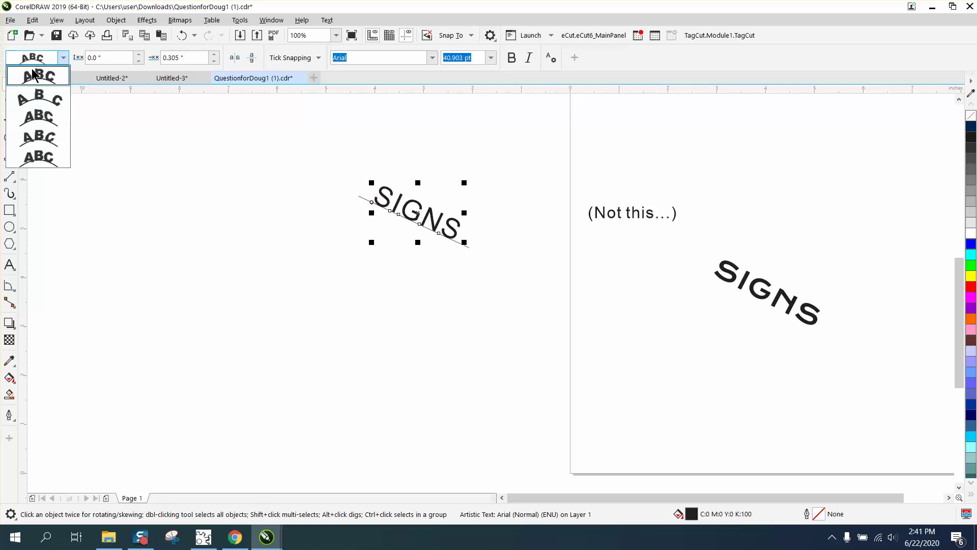
pyautogui.click(38, 97)
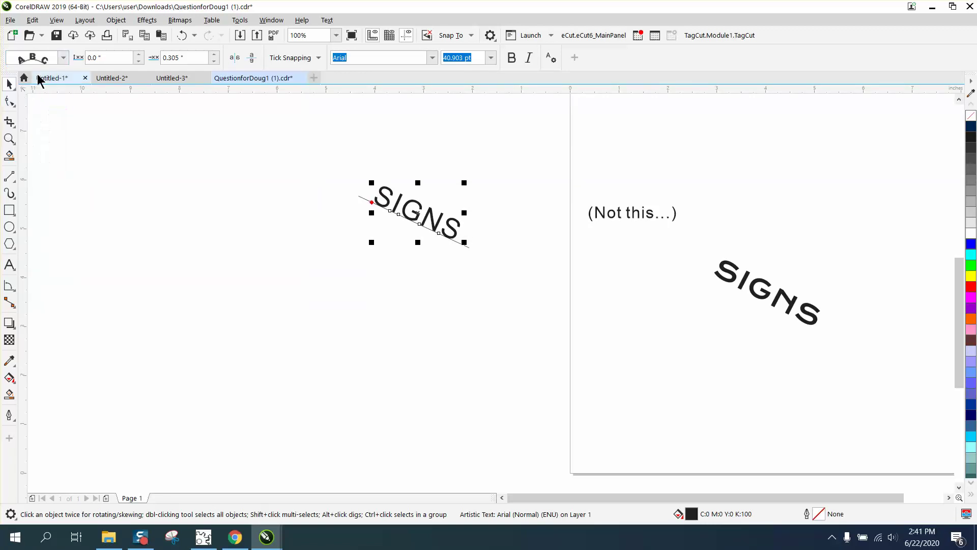
pyautogui.click(63, 58)
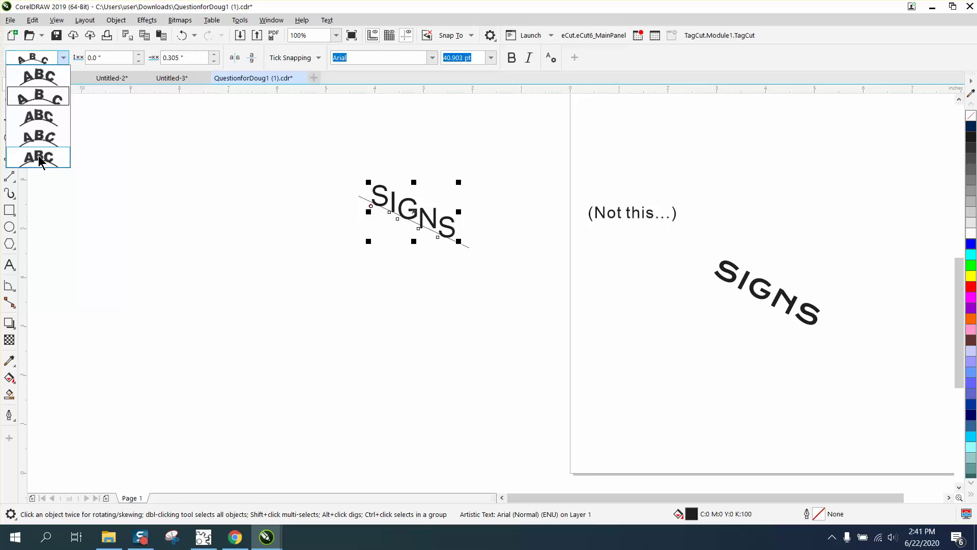
pyautogui.click(37, 185)
# Switch the path text to the upright vertical-letter orientation and zoom to about 409% on SIGNS
pyautogui.click(9, 139)
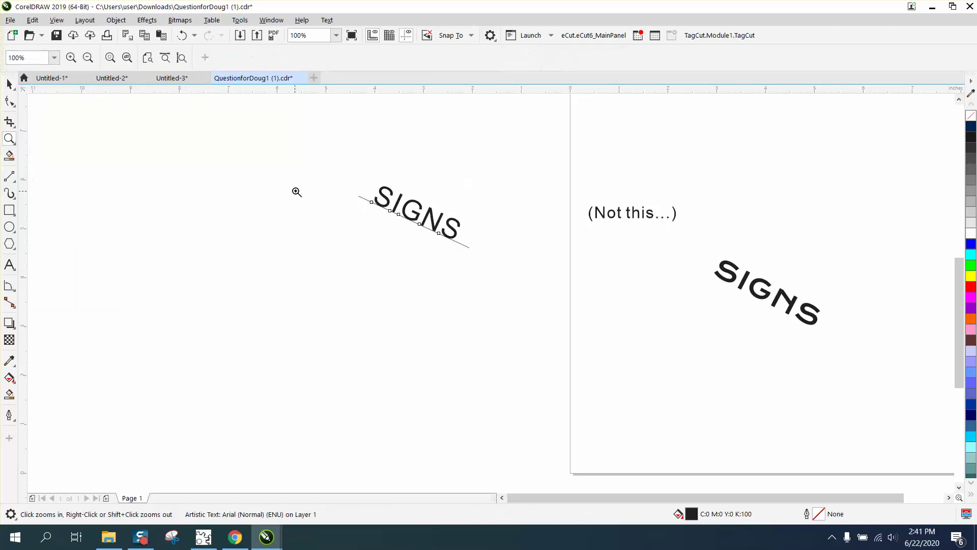
pyautogui.moveTo(344, 168); pyautogui.dragTo(572, 320)
pyautogui.click(9, 84)
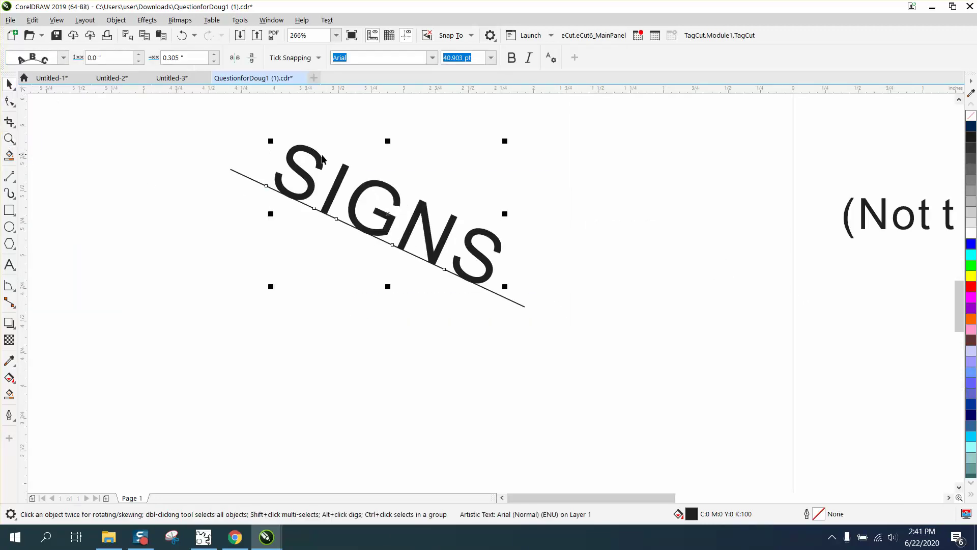
pyautogui.click(64, 57)
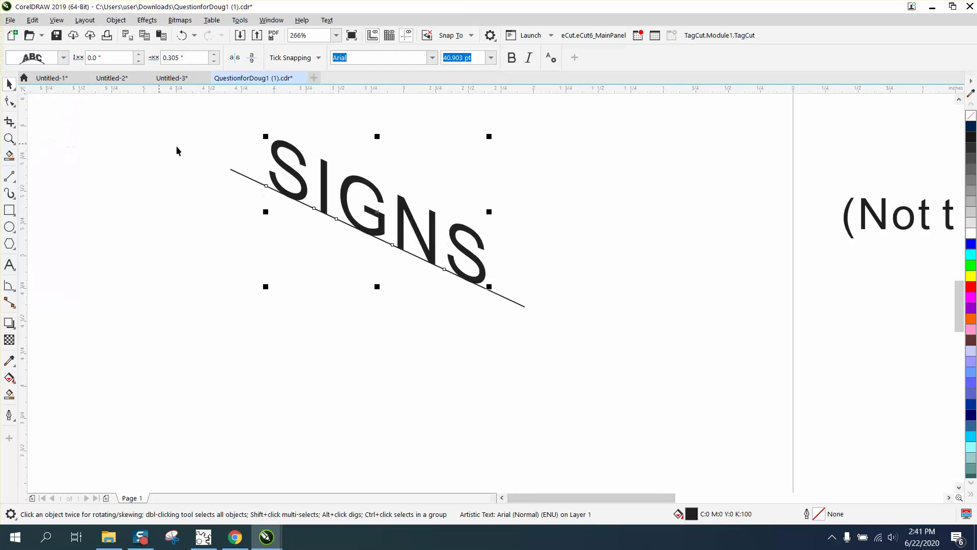
pyautogui.click(10, 138)
pyautogui.moveTo(195, 128); pyautogui.dragTo(623, 388)
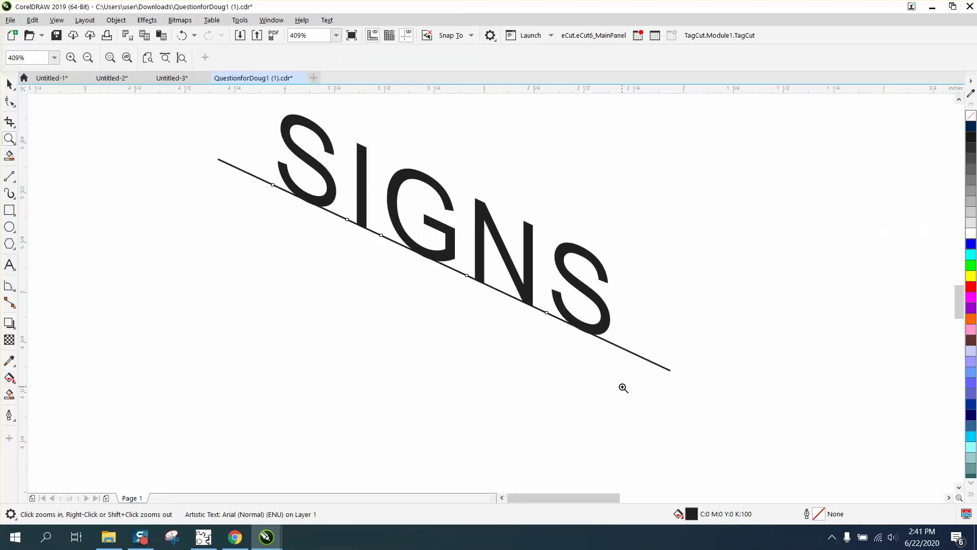